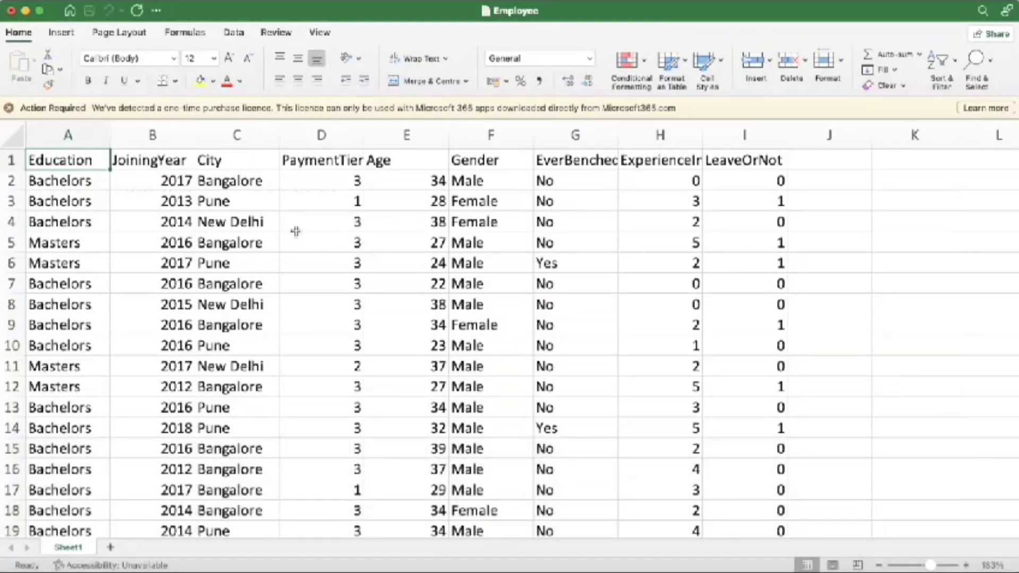
# Step: Jump between the edges of the employee data with Ctrl+arrow keys, ending on the last used cell near row 4654
pyautogui.hotkey('ctrl', 'Right')
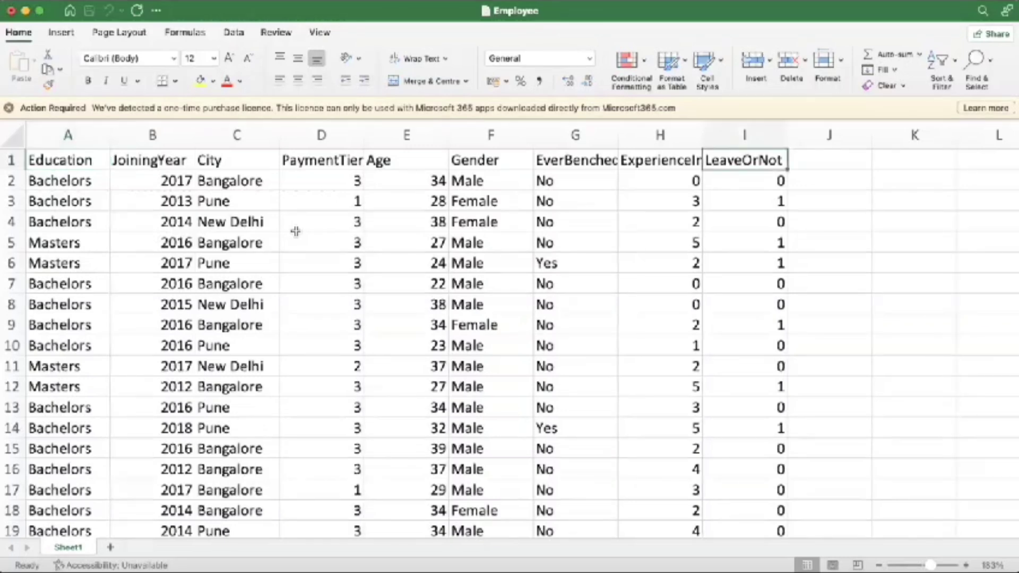
pyautogui.hotkey('ctrl', 'Down')
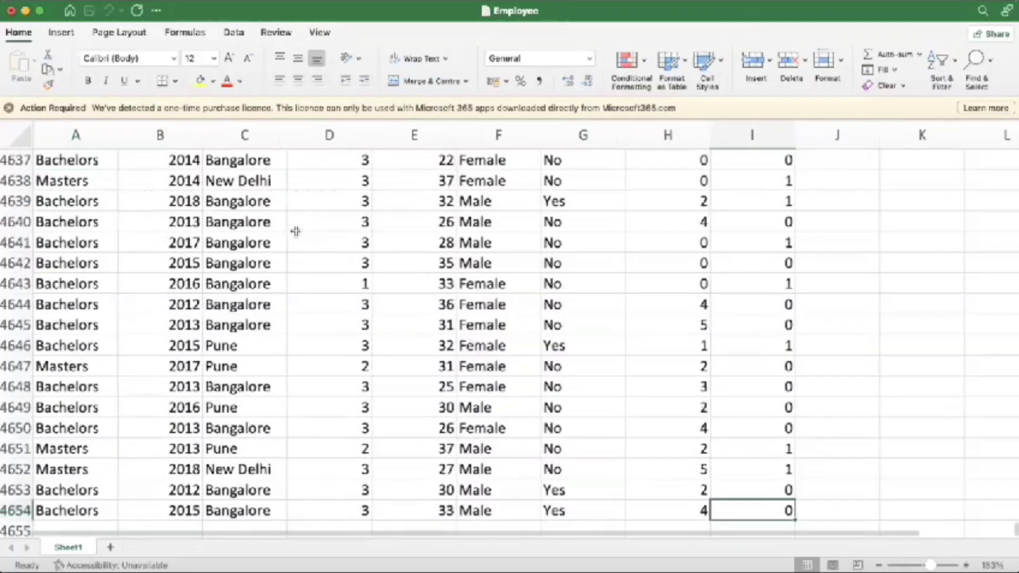
pyautogui.hotkey('ctrl', 'Left')
pyautogui.hotkey('ctrl', 'Up')
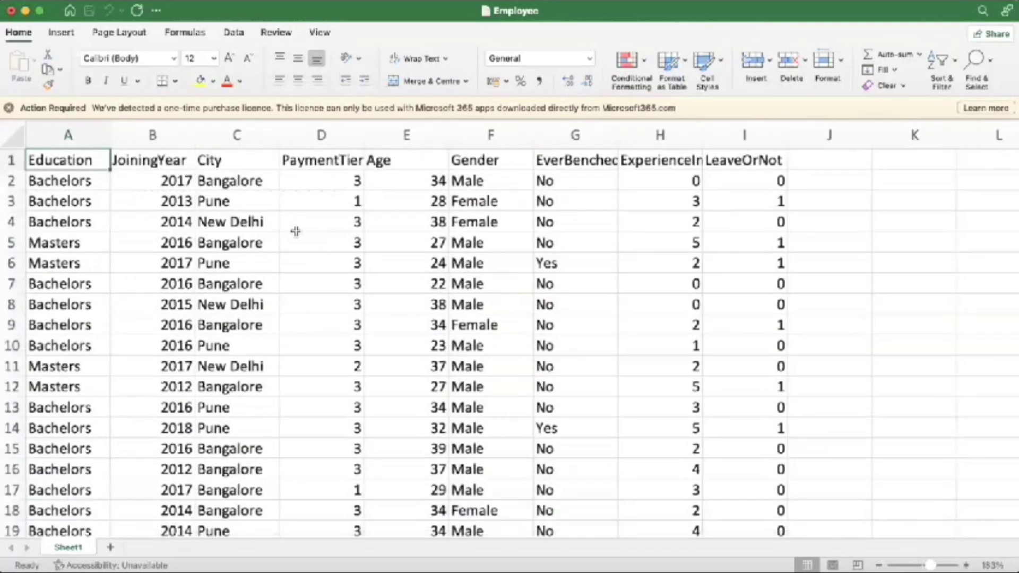
pyautogui.hotkey('ctrl', 'Right')
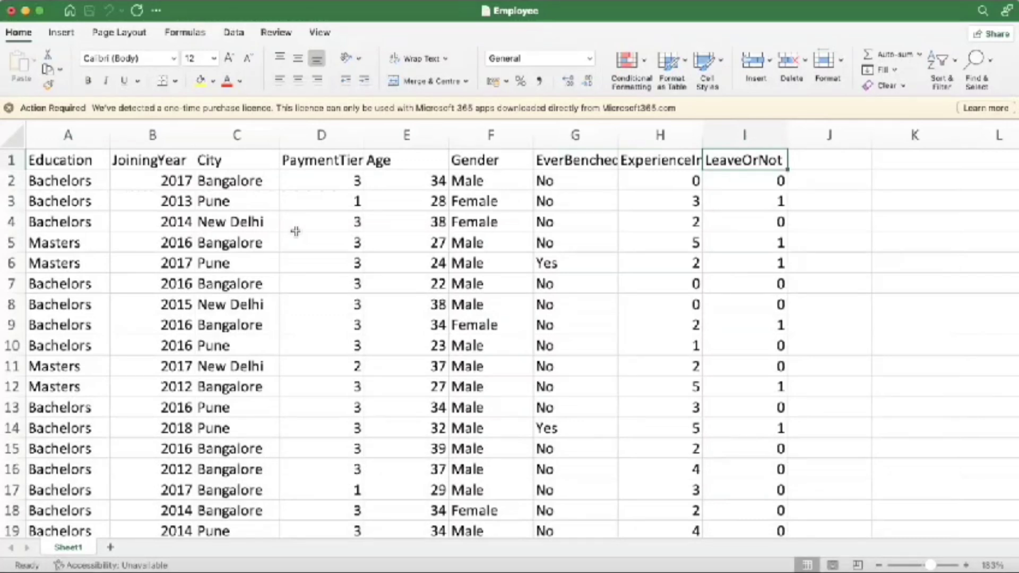
pyautogui.hotkey('ctrl', 'End')
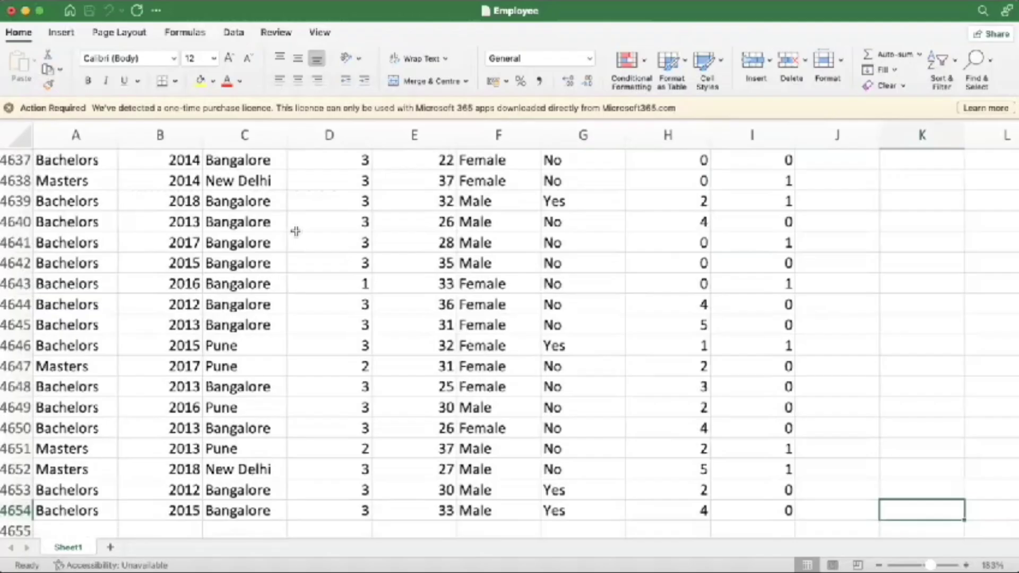
# Step: Bold the Education header in A1, italicise JoiningYear in B1 and underline City in C1
pyautogui.hotkey('ctrl', 'Home')
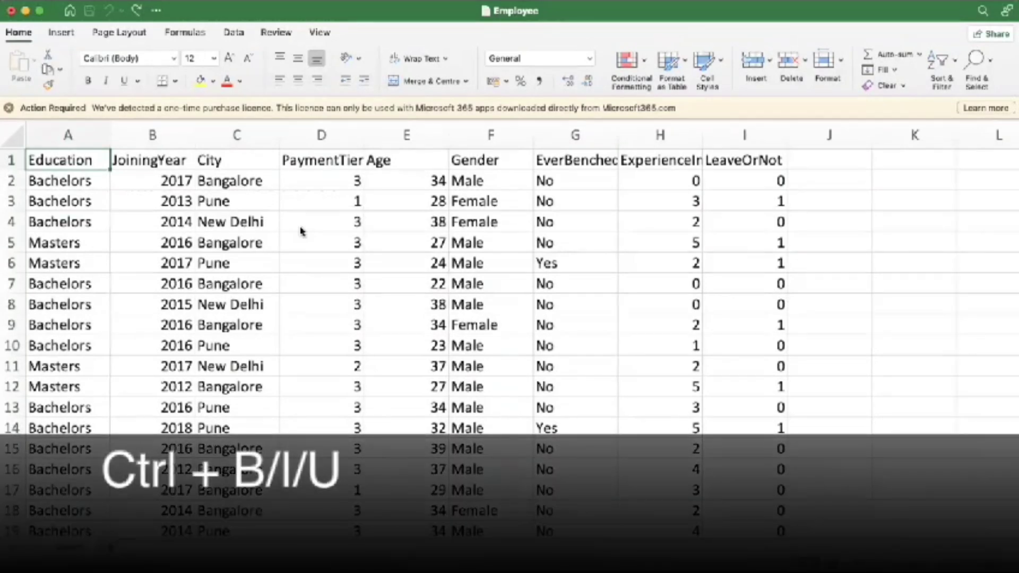
pyautogui.hotkey('ctrl', 'b')
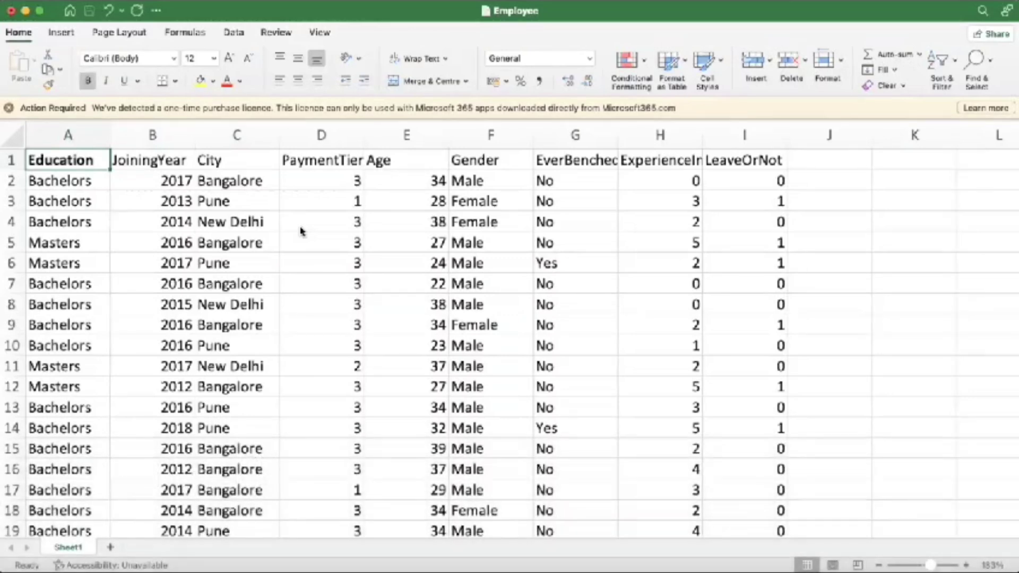
pyautogui.click(176, 158)
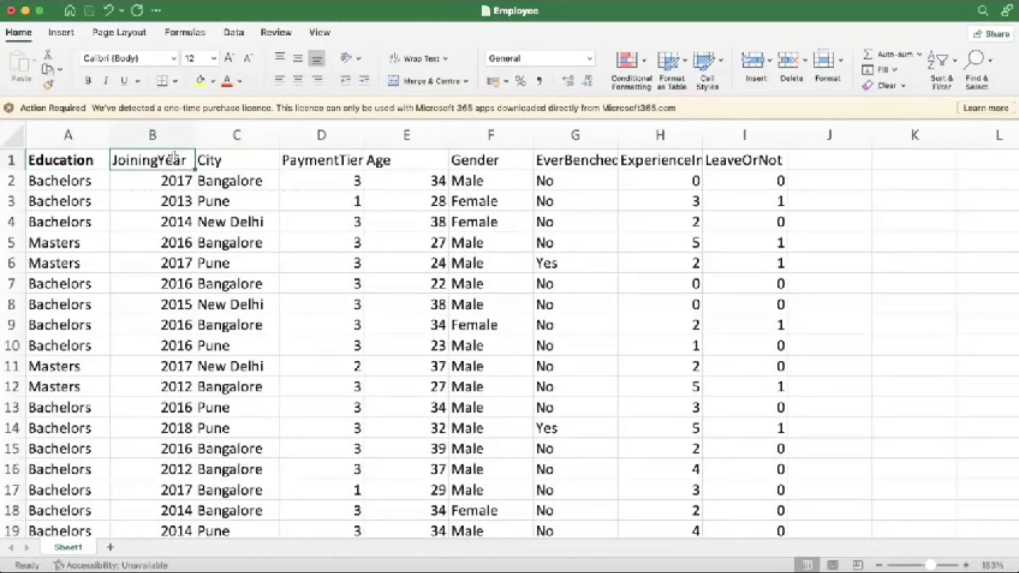
pyautogui.press('super+i')
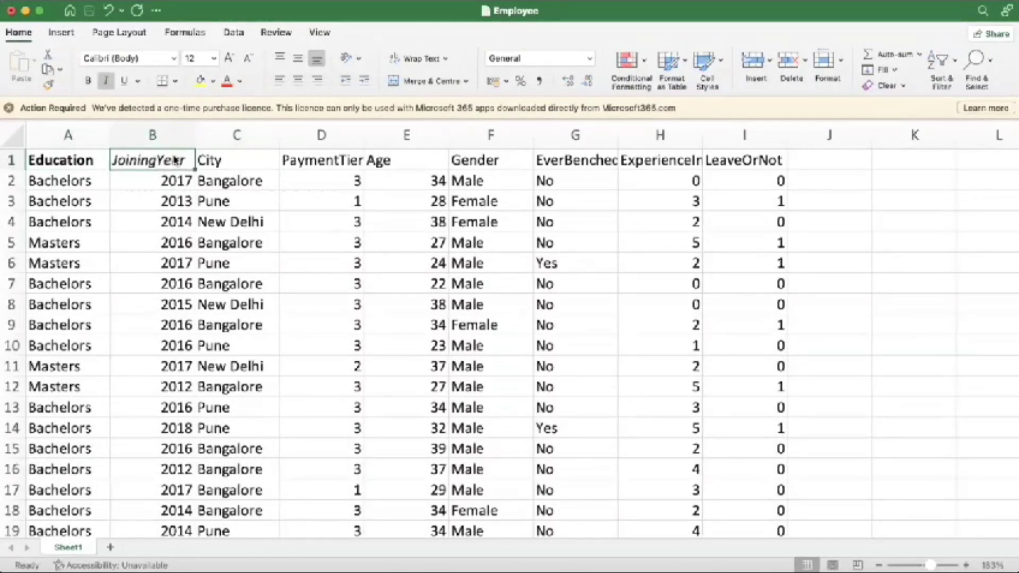
pyautogui.click(204, 160)
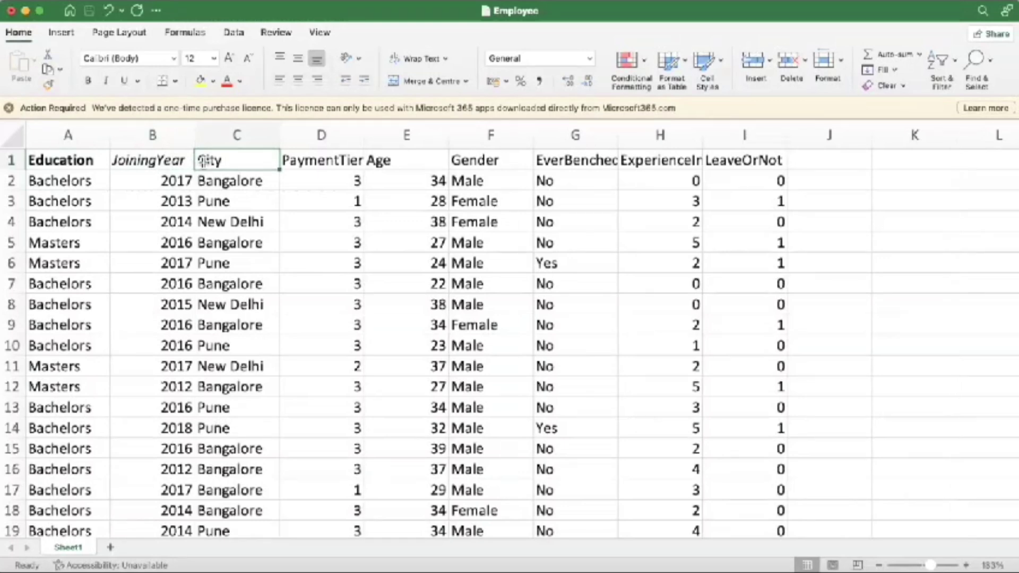
pyautogui.press('super+u')
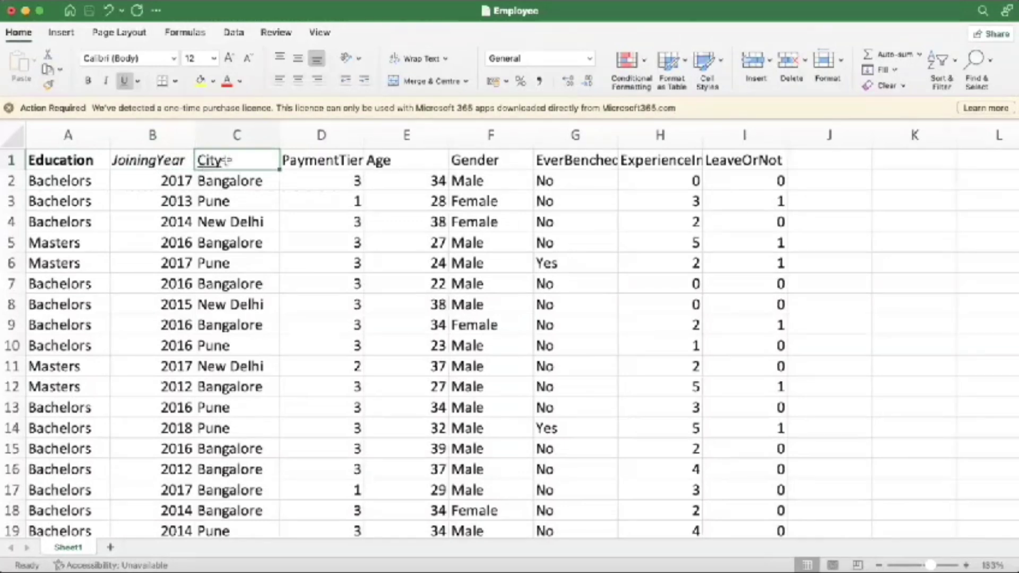
pyautogui.click(334, 188)
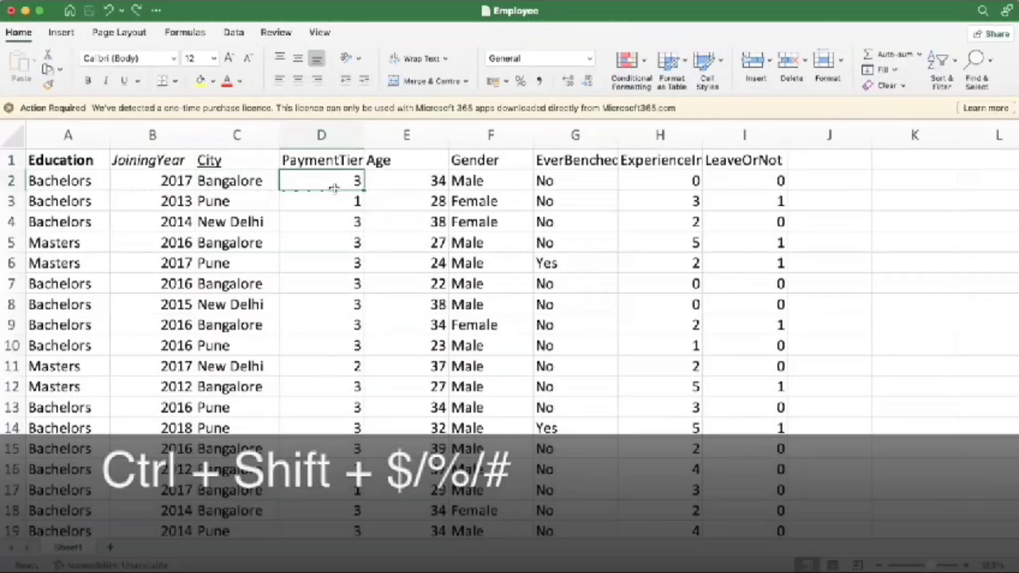
# Step: Format D2 as currency (₹3.00), H3 as a percentage (300%) and I3 as a date (01-Jan-00)
pyautogui.hotkey('ctrl', 'shift', '4')
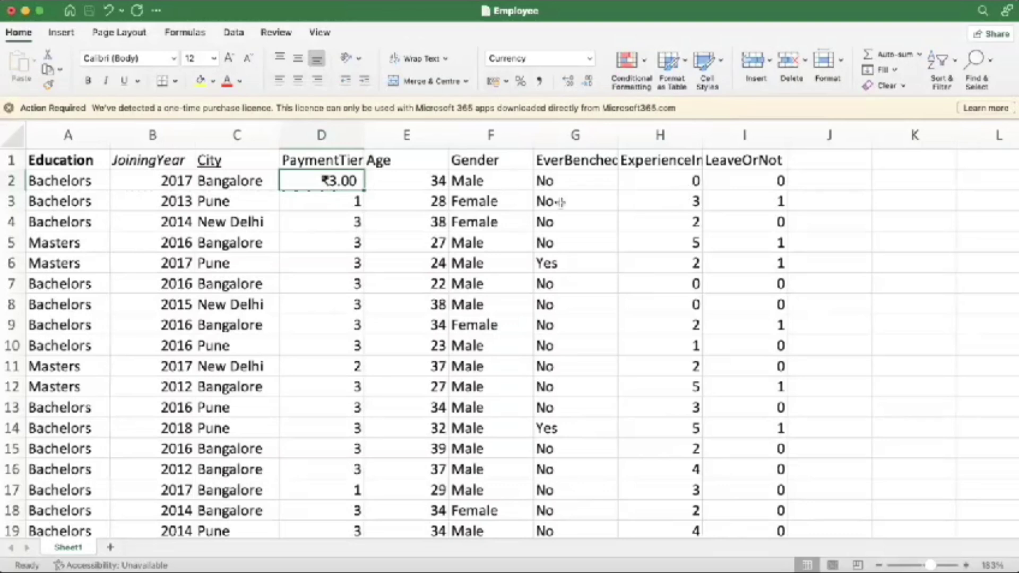
pyautogui.click(665, 204)
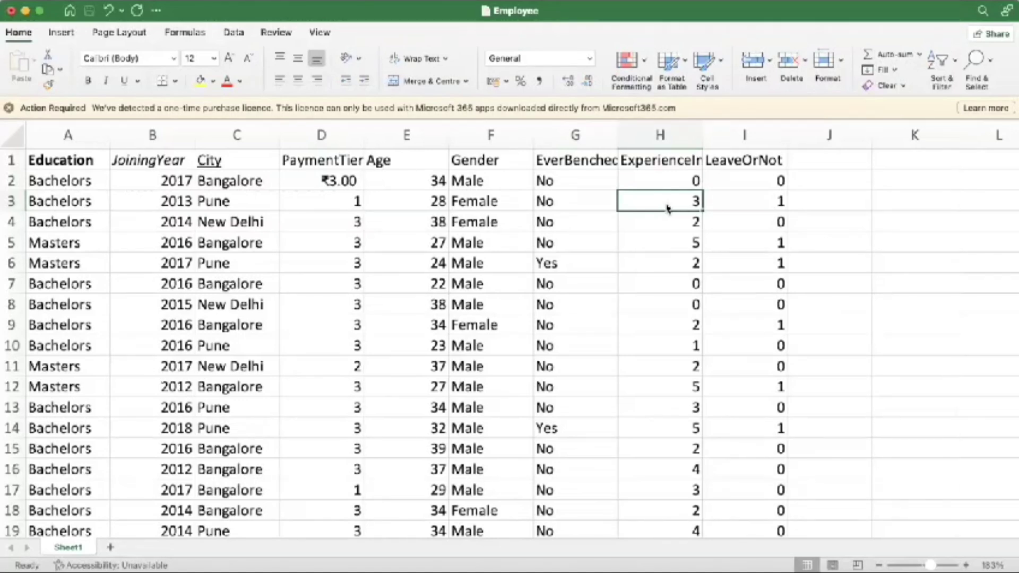
pyautogui.hotkey('ctrl', 'shift', '5')
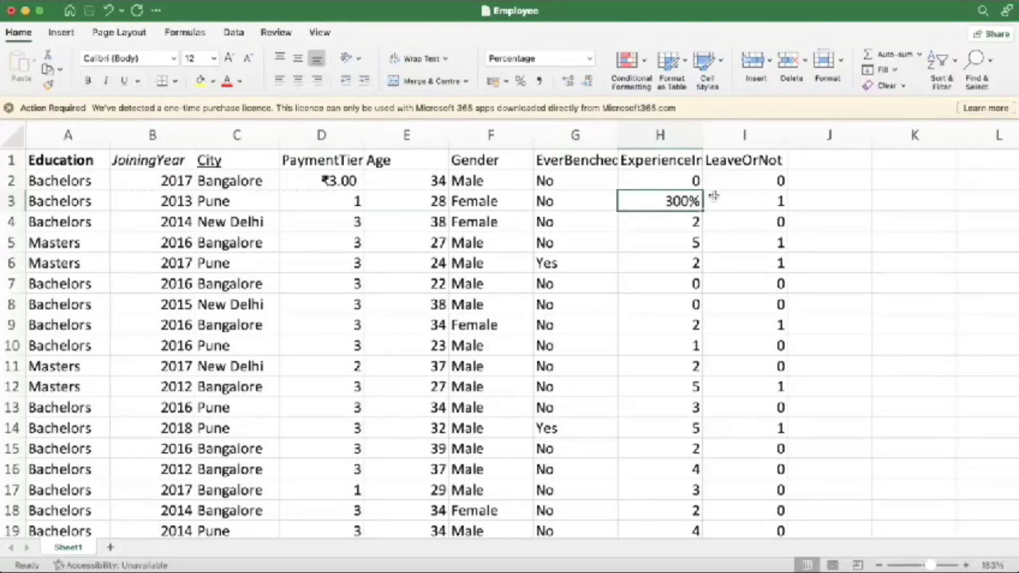
pyautogui.click(742, 206)
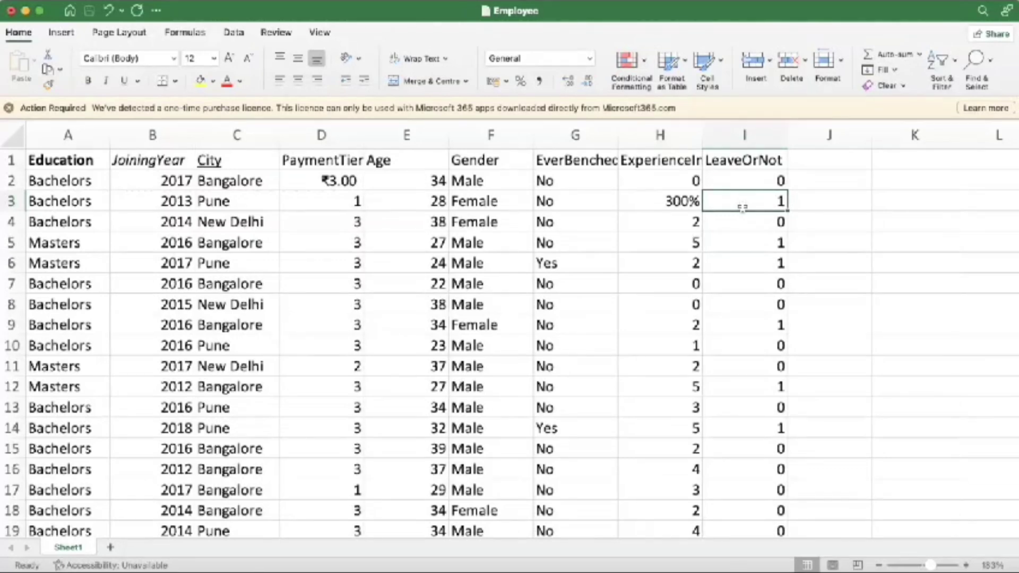
pyautogui.hotkey('ctrl', 'shift', '3')
pyautogui.click(487, 208)
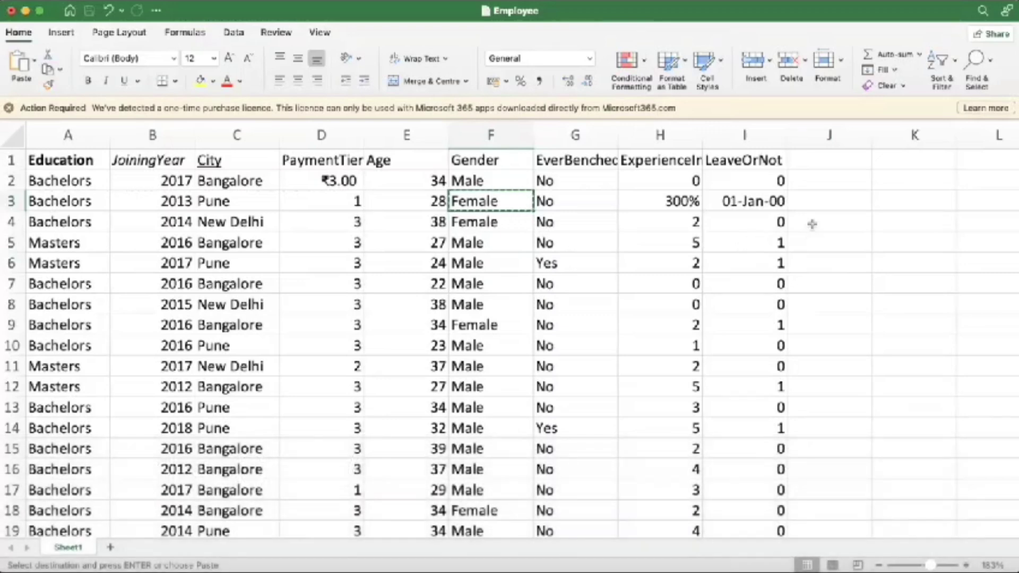
# Step: Paste Female into J6, then move it from F3 into J8, leaving F3 empty
pyautogui.click(799, 262)
pyautogui.write('Female')
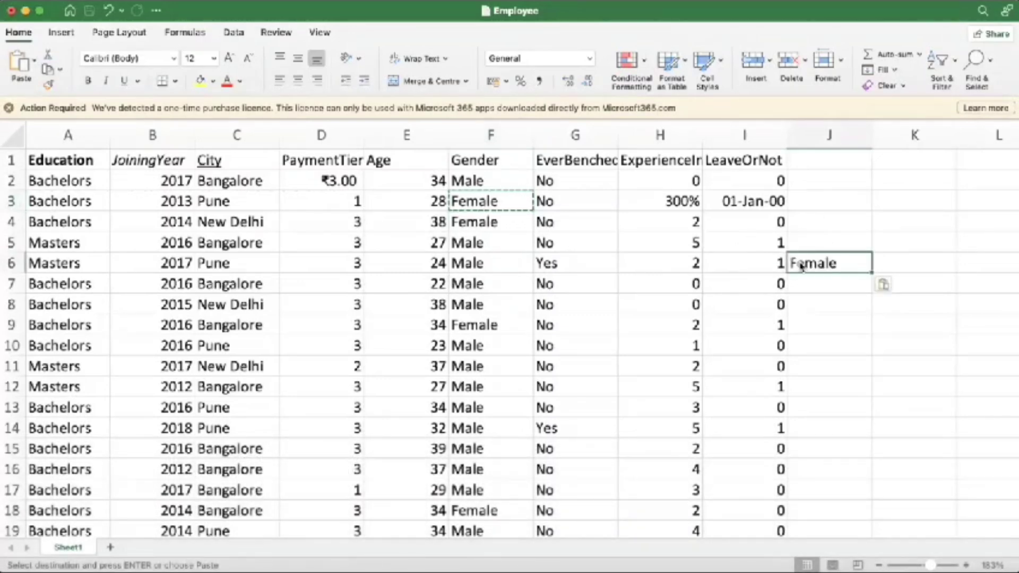
pyautogui.click(472, 201)
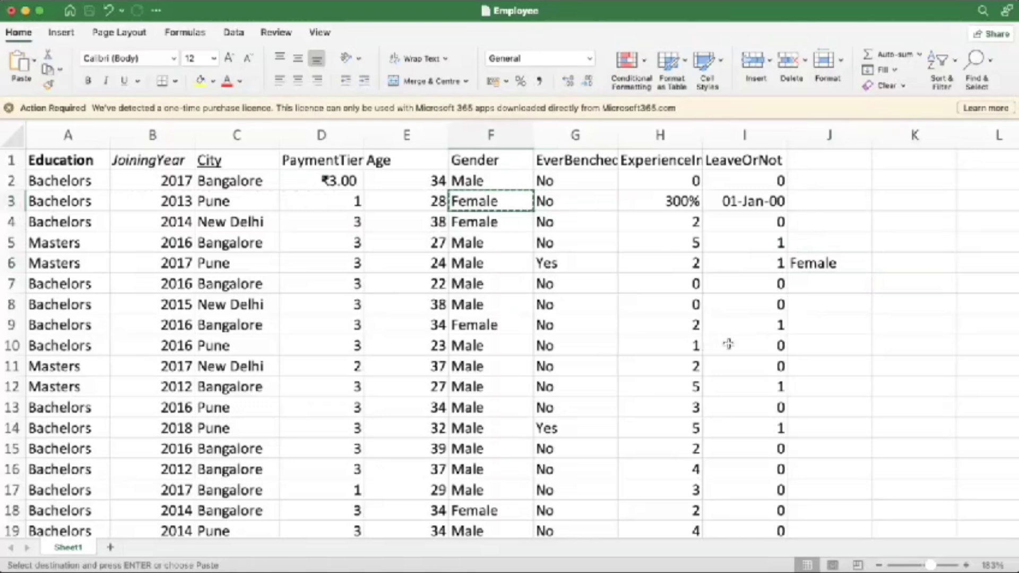
pyautogui.click(842, 301)
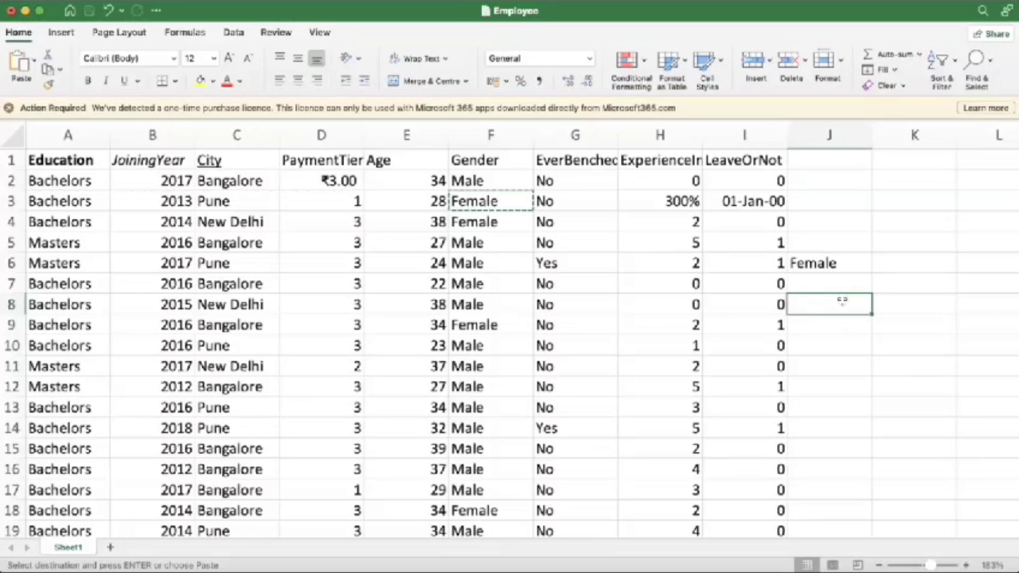
pyautogui.press('Return')
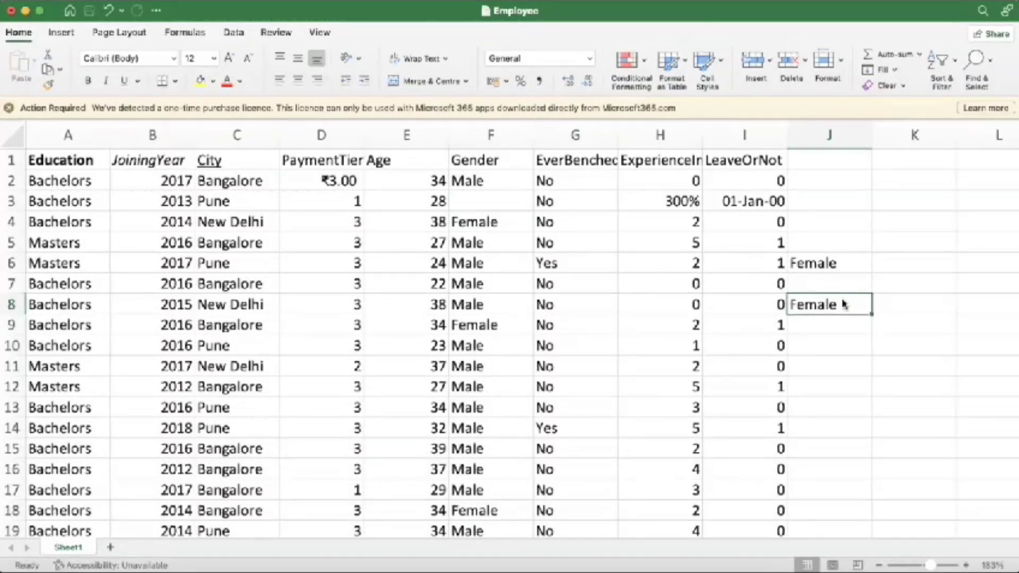
pyautogui.press('super+z')
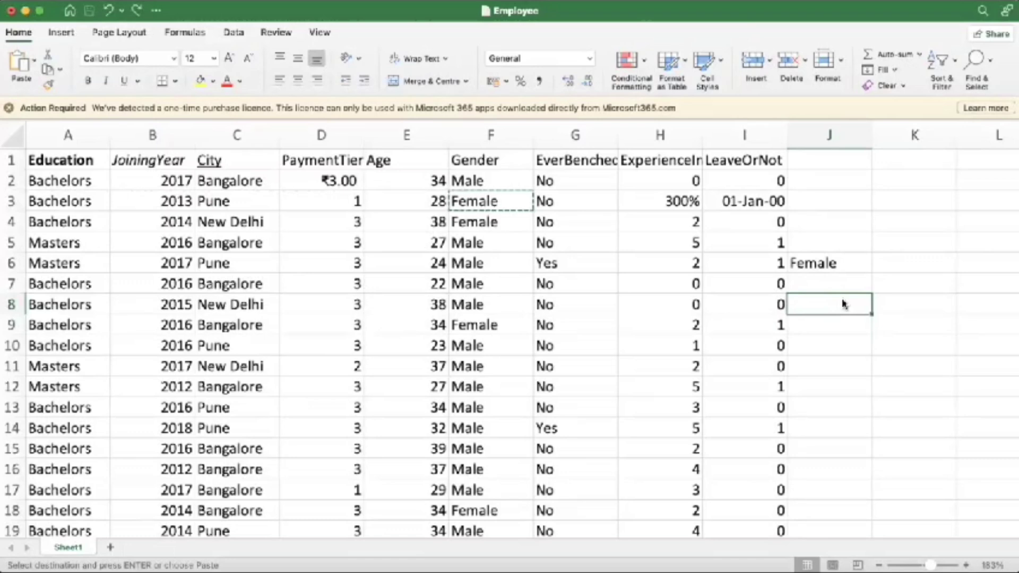
pyautogui.write('Female')
# Step: Enter the formula =H12+I12 in J12, giving 6
pyautogui.hscroll(1, 828, 318)
pyautogui.click(807, 343)
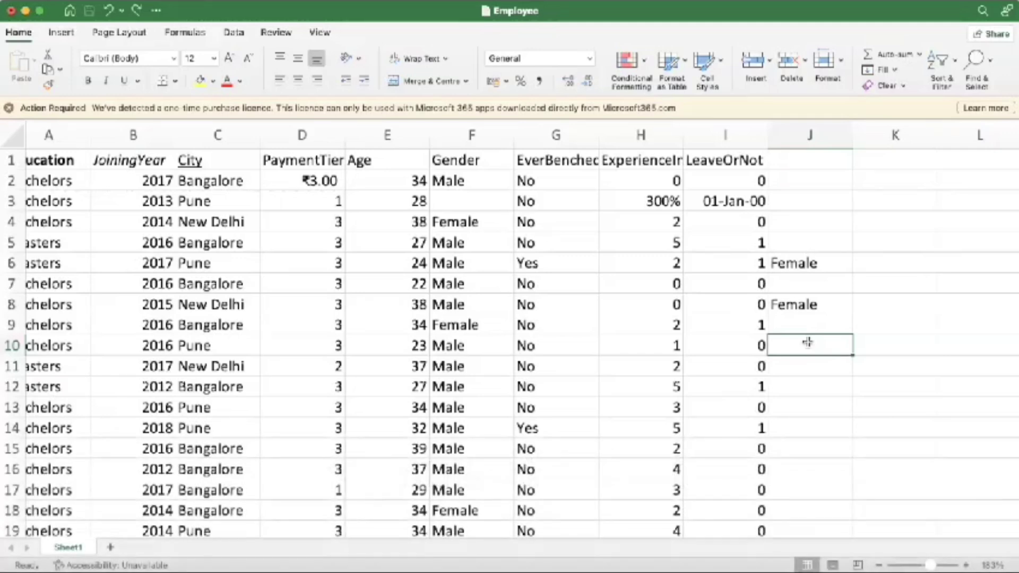
pyautogui.click(787, 389)
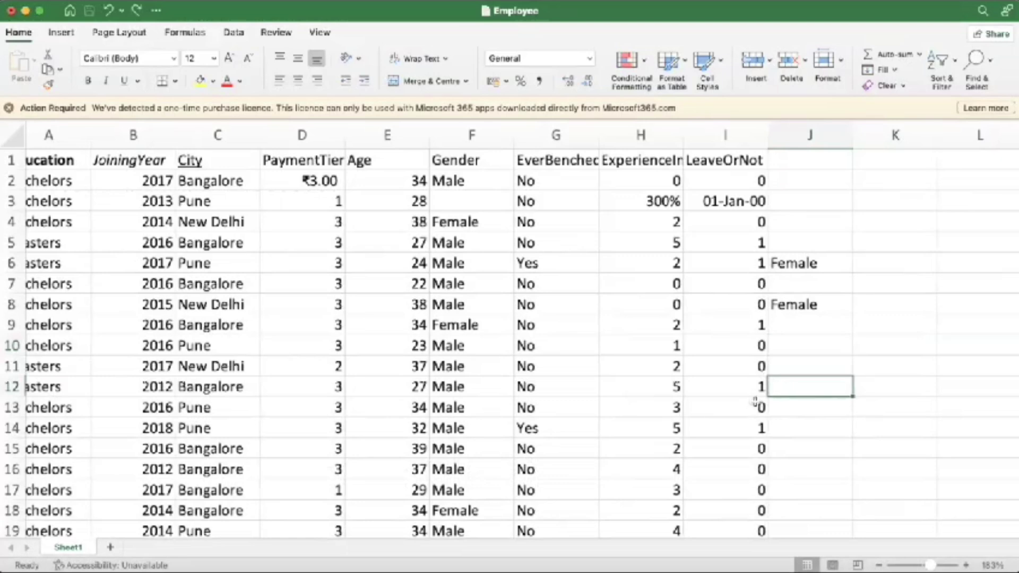
pyautogui.write('=')
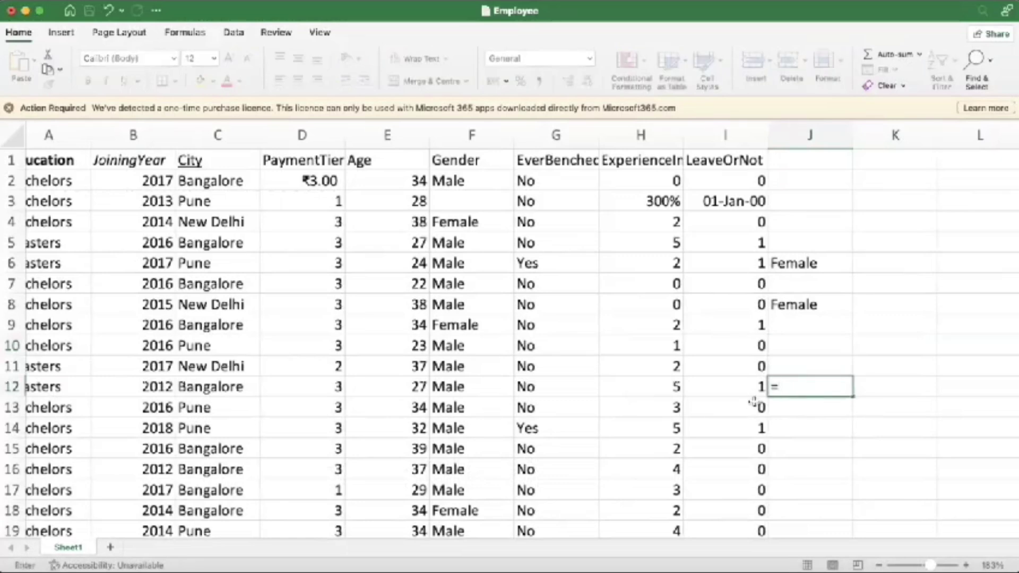
pyautogui.click(665, 388)
pyautogui.write('+')
pyautogui.click(707, 389)
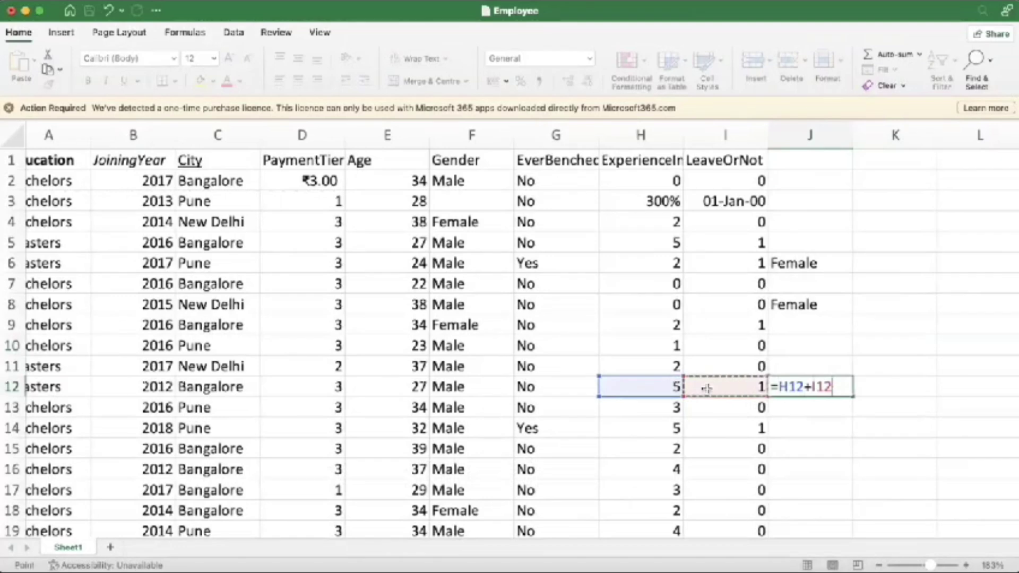
pyautogui.press('Return')
# Step: Copy cell J12 so its result can be pasted into K7
pyautogui.click(804, 392)
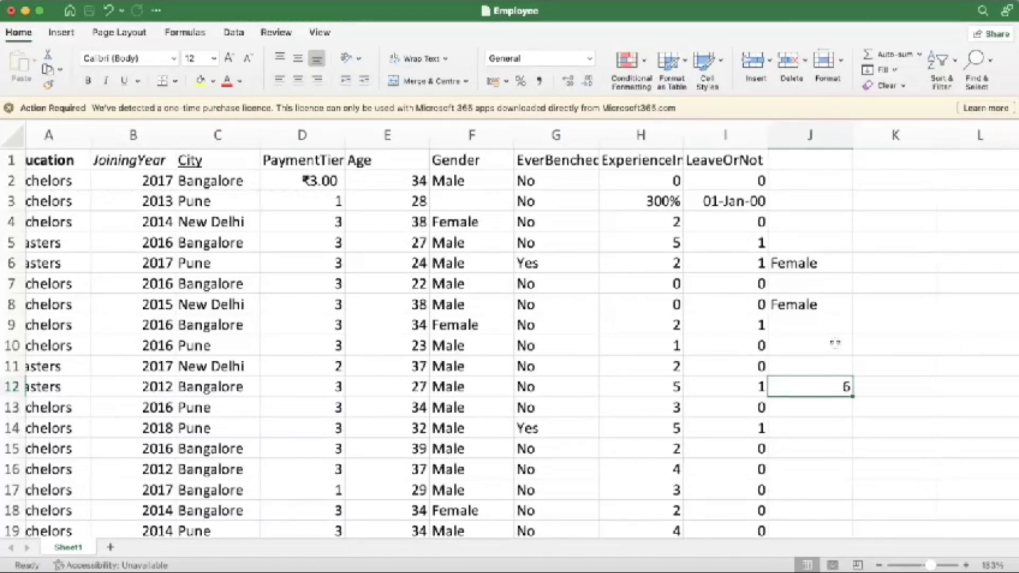
pyautogui.press('super+c')
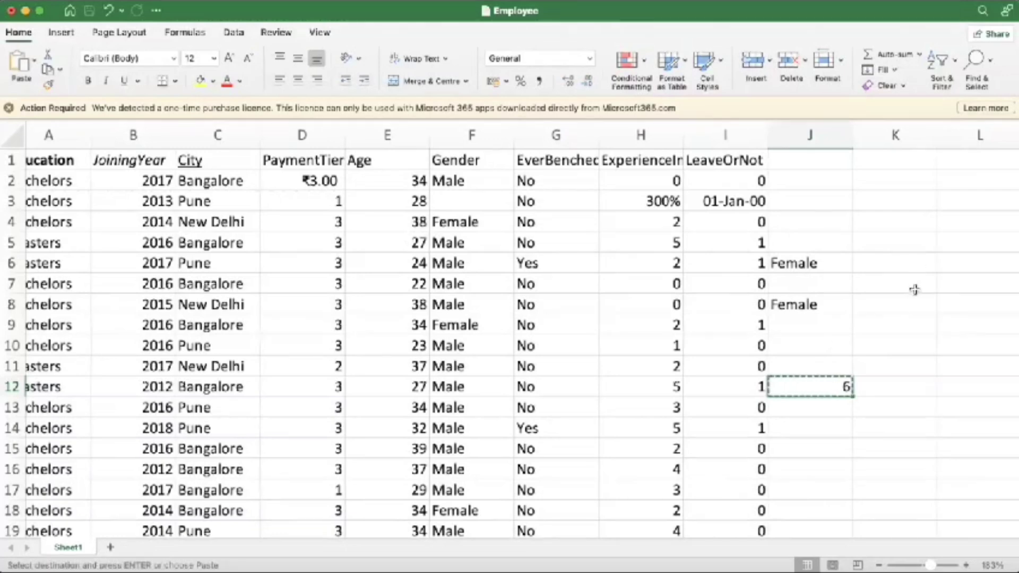
pyautogui.click(914, 288)
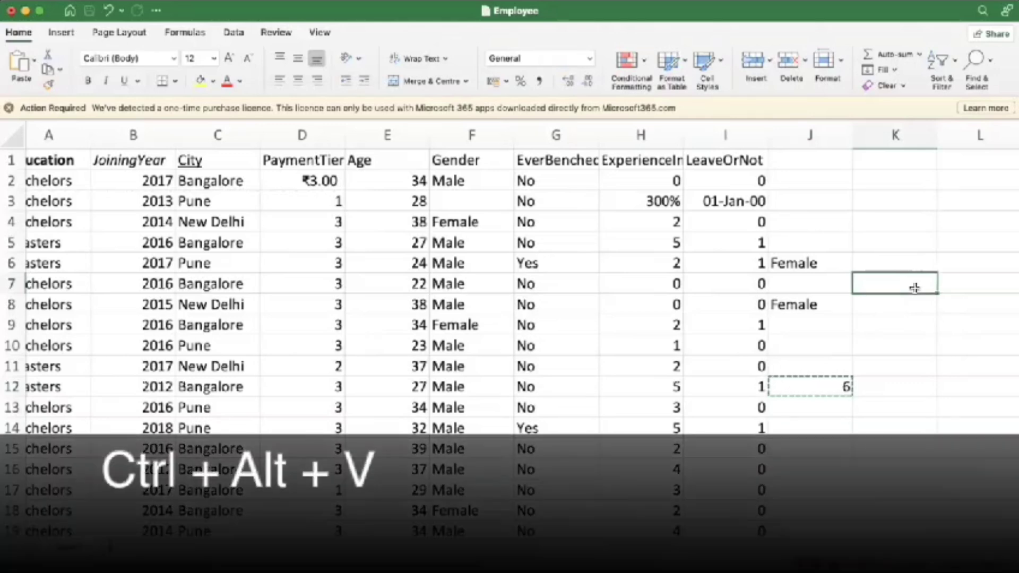
# Step: Paste Special the copied J12 into K7 as Values only, giving 6
pyautogui.hotkey('ctrl', 'alt', 'v')
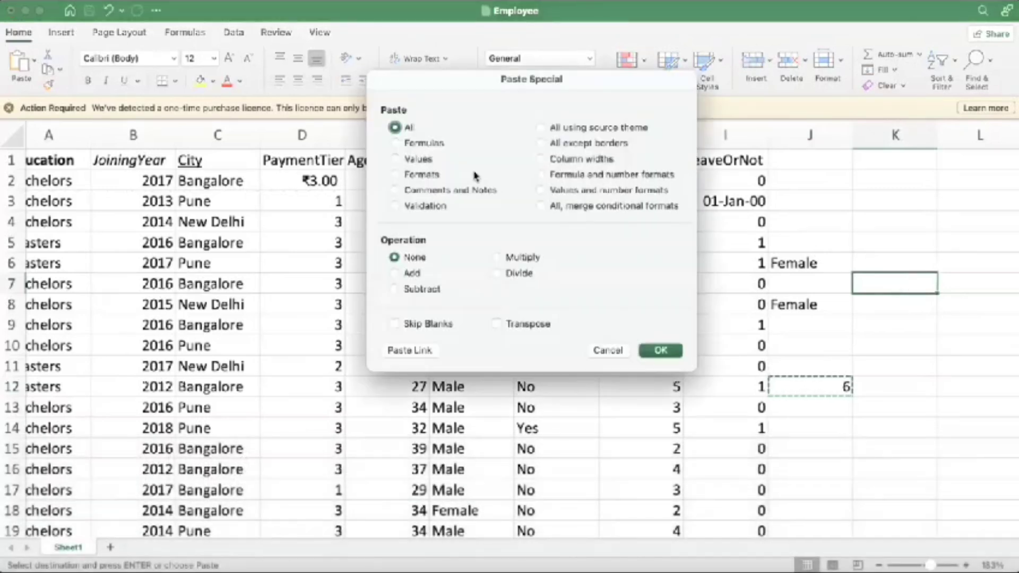
pyautogui.click(414, 162)
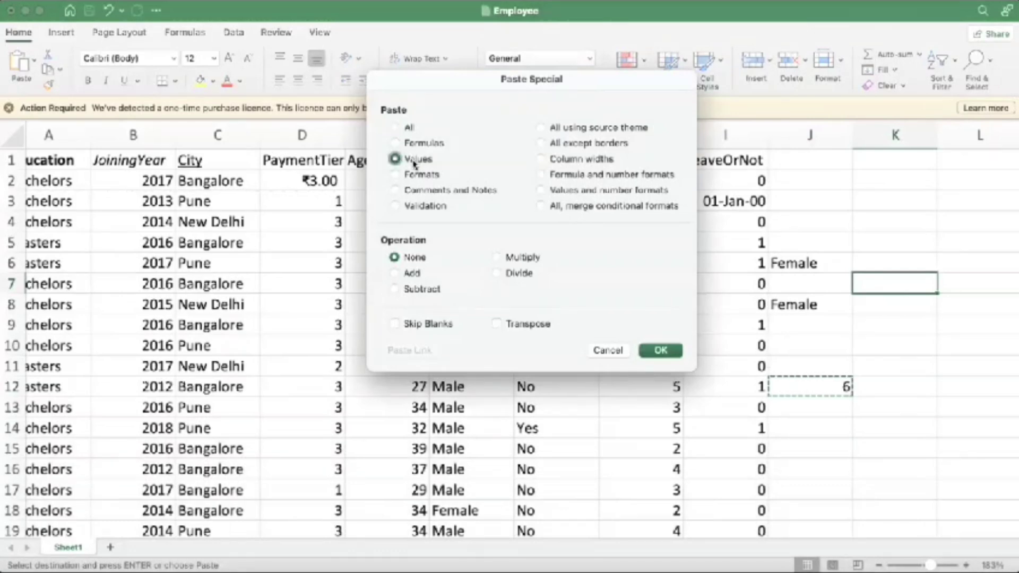
pyautogui.click(642, 351)
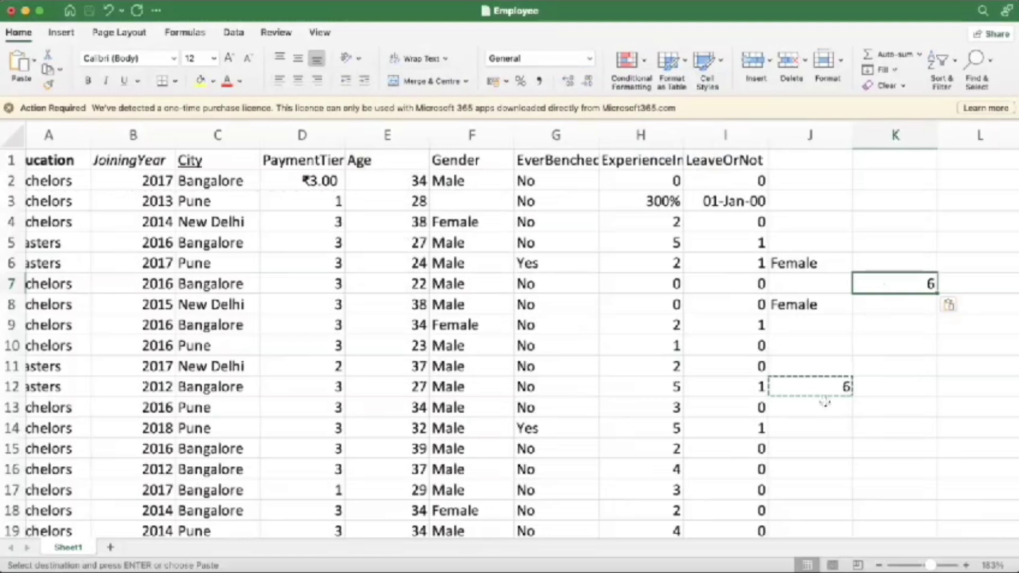
pyautogui.press('F2')
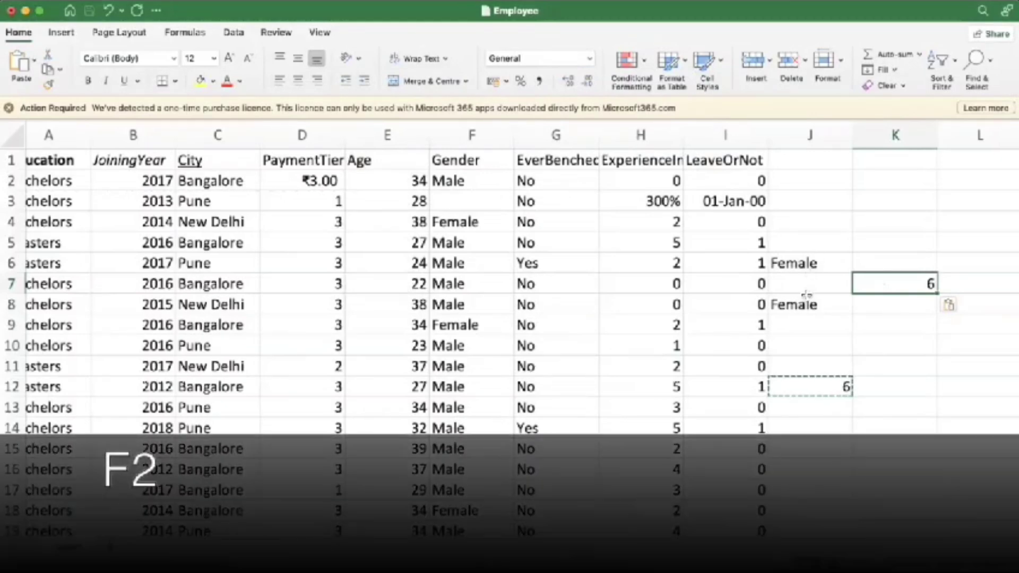
pyautogui.click(818, 393)
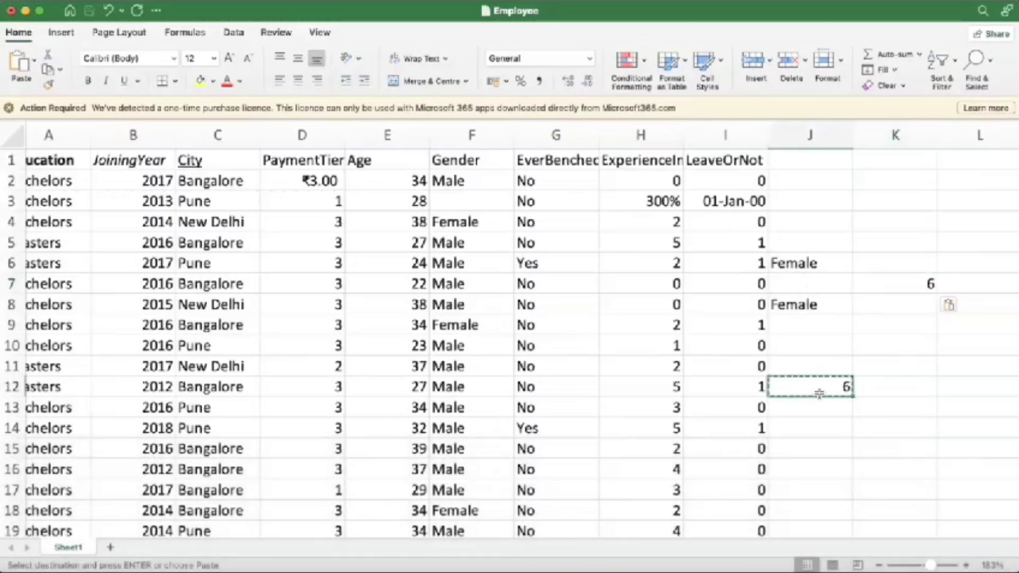
pyautogui.press('Escape')
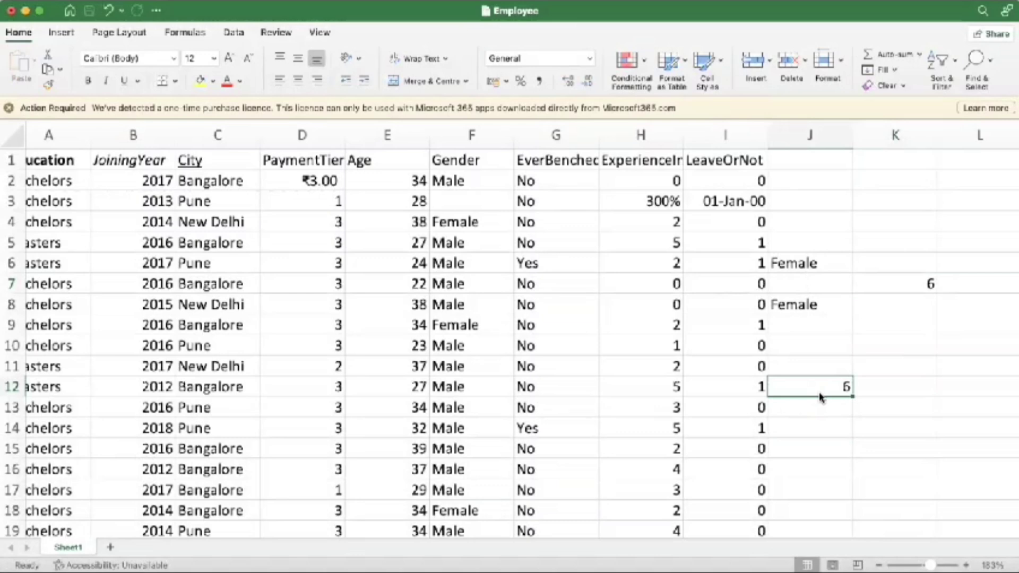
pyautogui.press('F2')
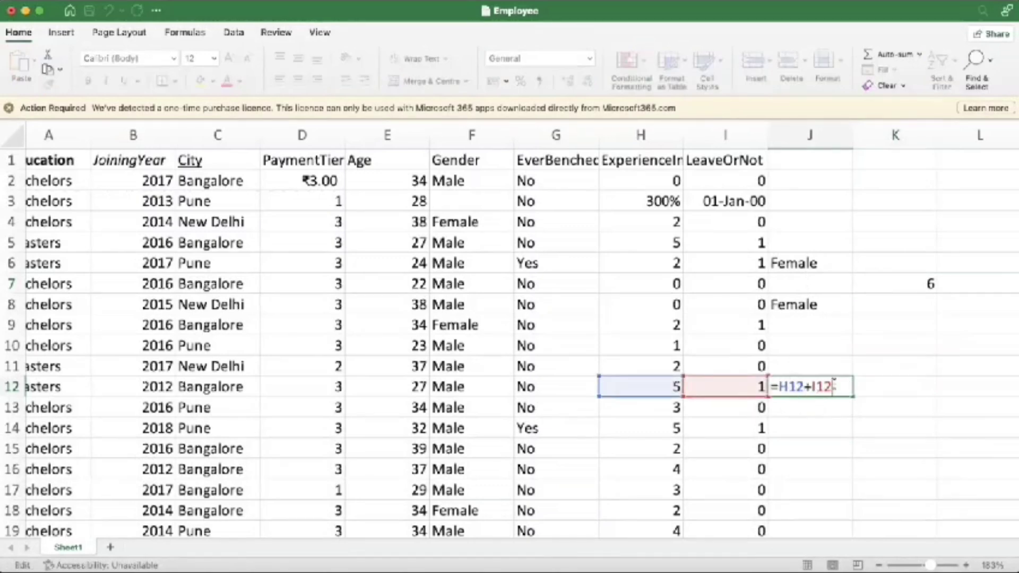
pyautogui.click(825, 462)
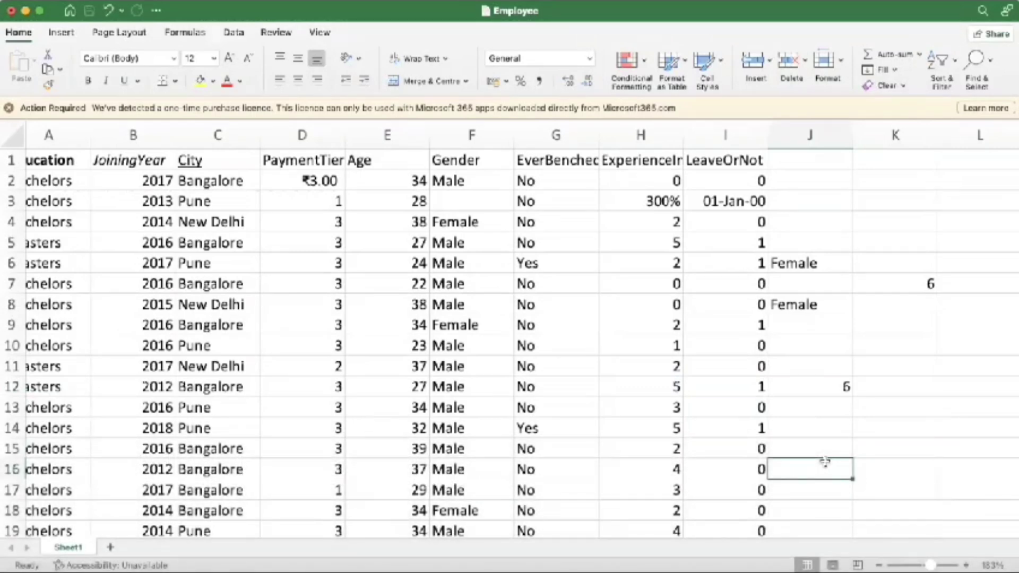
# Step: Stamp today's date, 12/12/23, into cell K11 using Ctrl+;
pyautogui.press('pagedown')
pyautogui.press('pagedown')
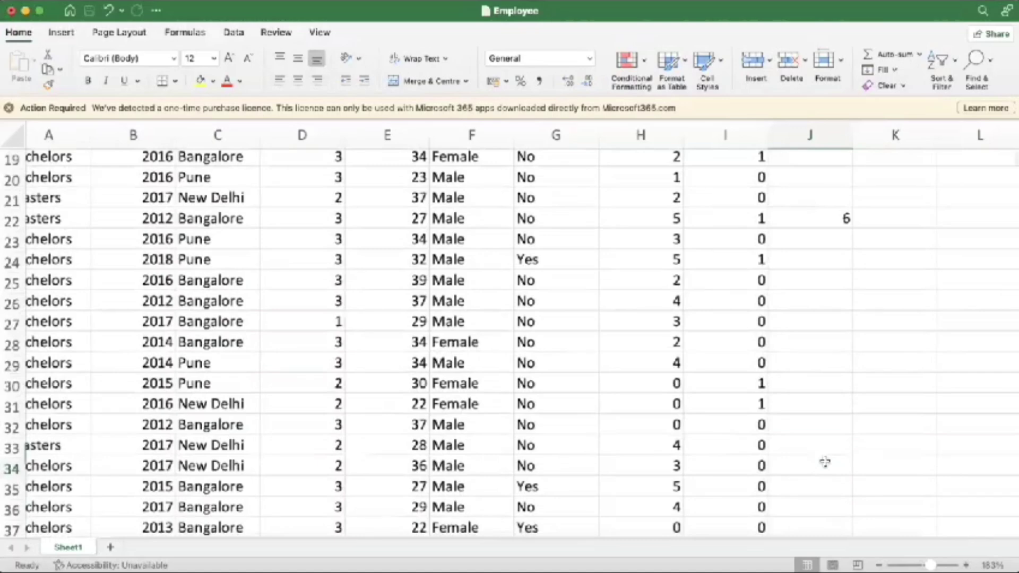
pyautogui.press('pageup')
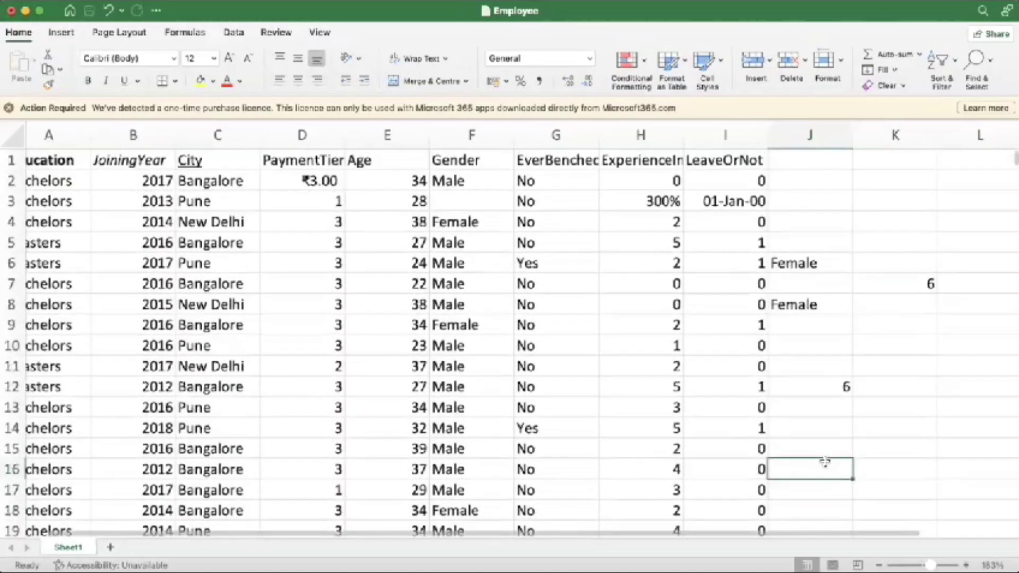
pyautogui.click(902, 359)
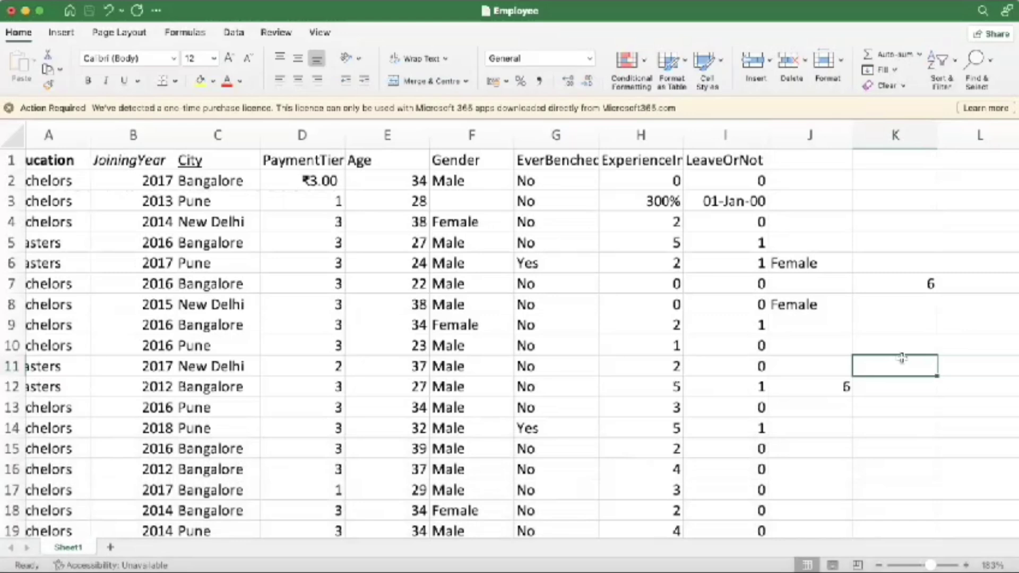
pyautogui.hotkey('ctrl', ';')
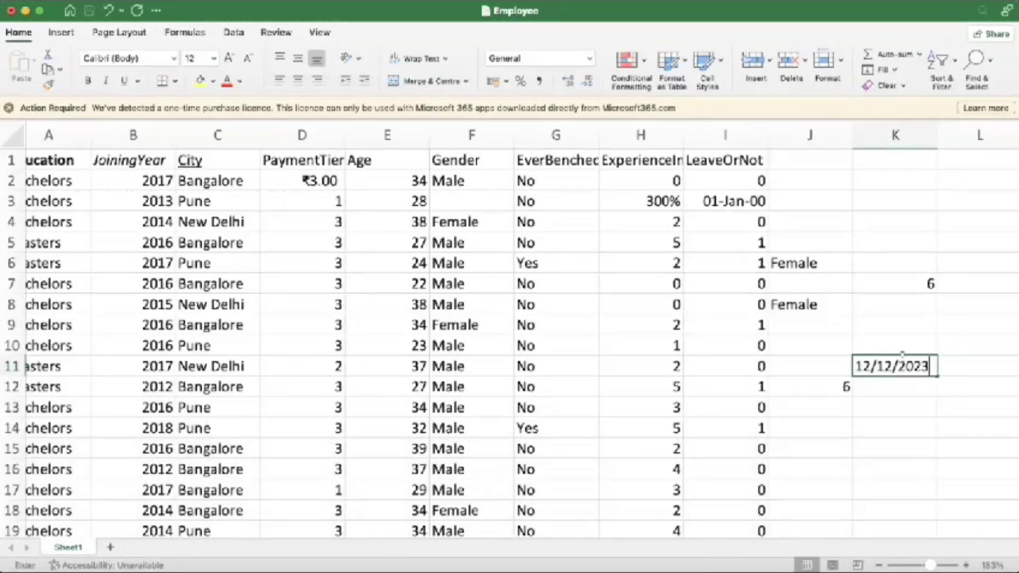
pyautogui.press('Return')
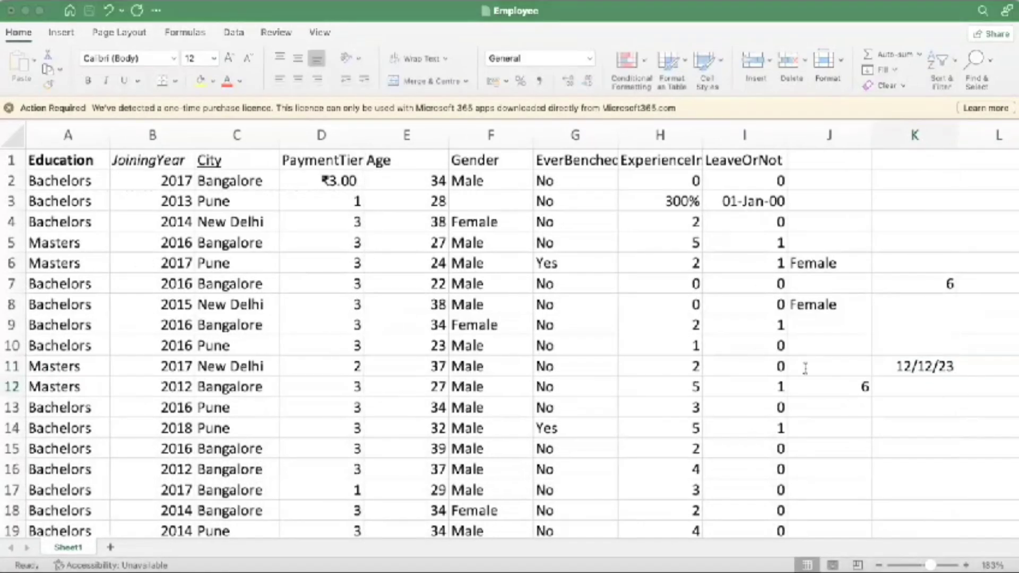